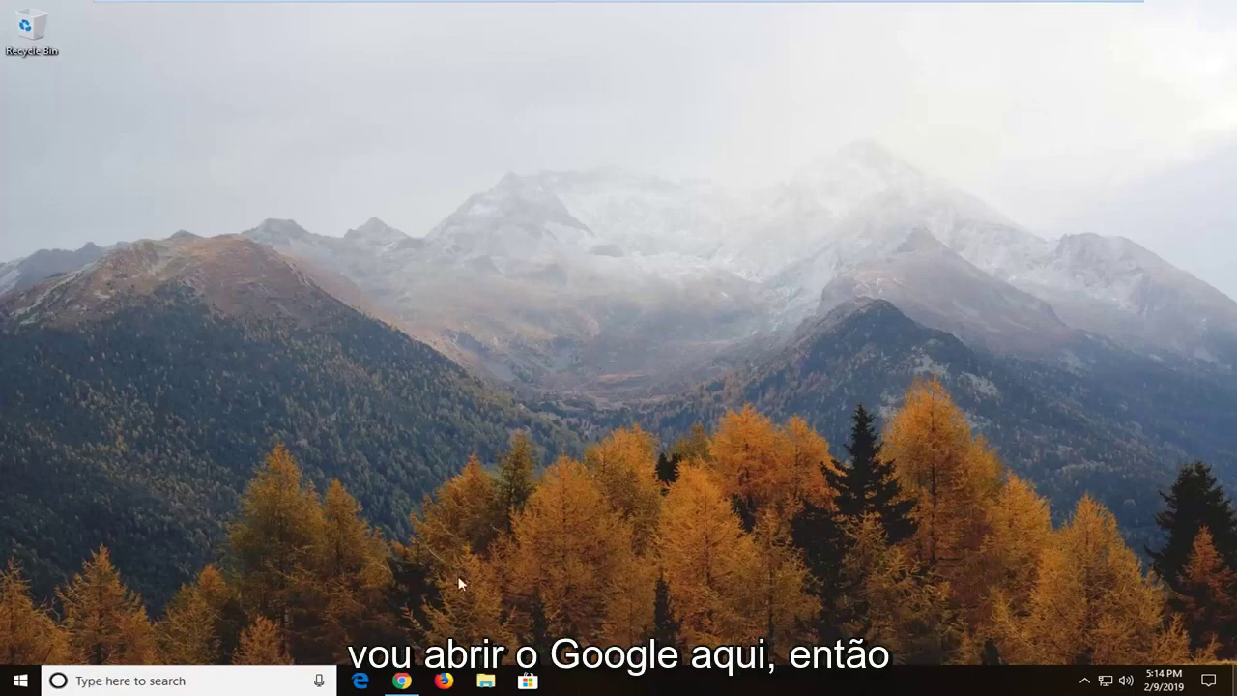
# Open Chrome and search Google for "microsoft visual c++ 2008 sp1 redistributable package"
pyautogui.click(401, 681)
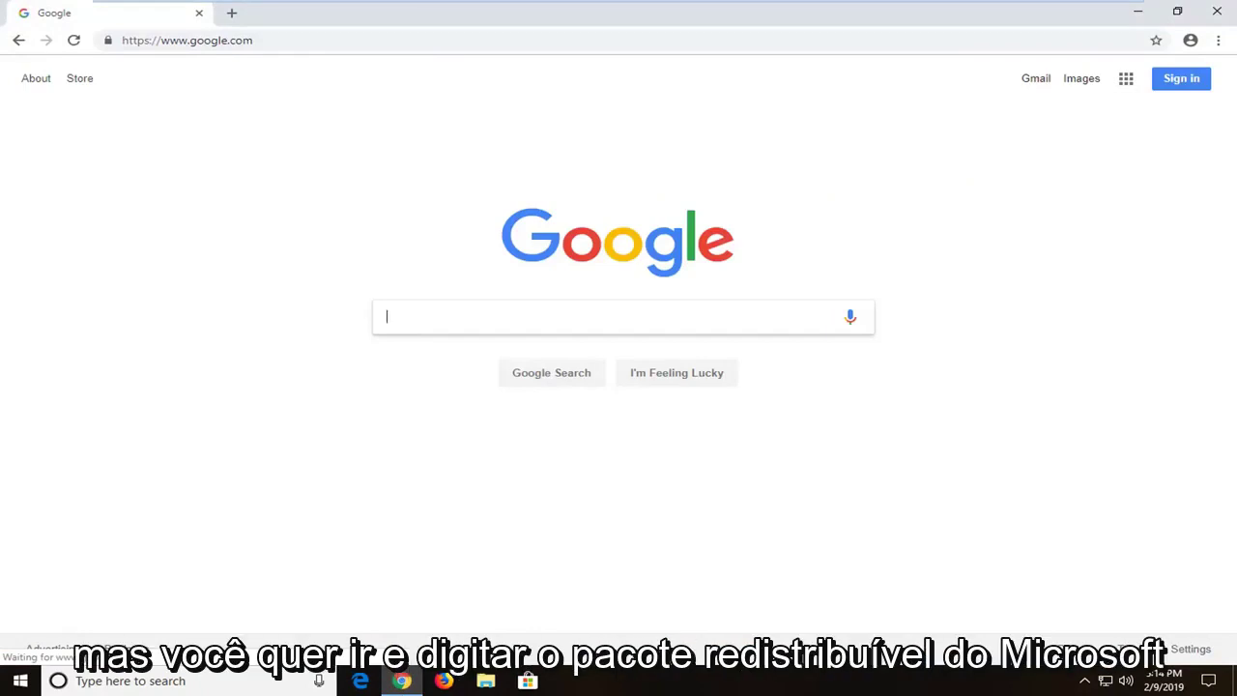
pyautogui.write('icrosoft vusi')
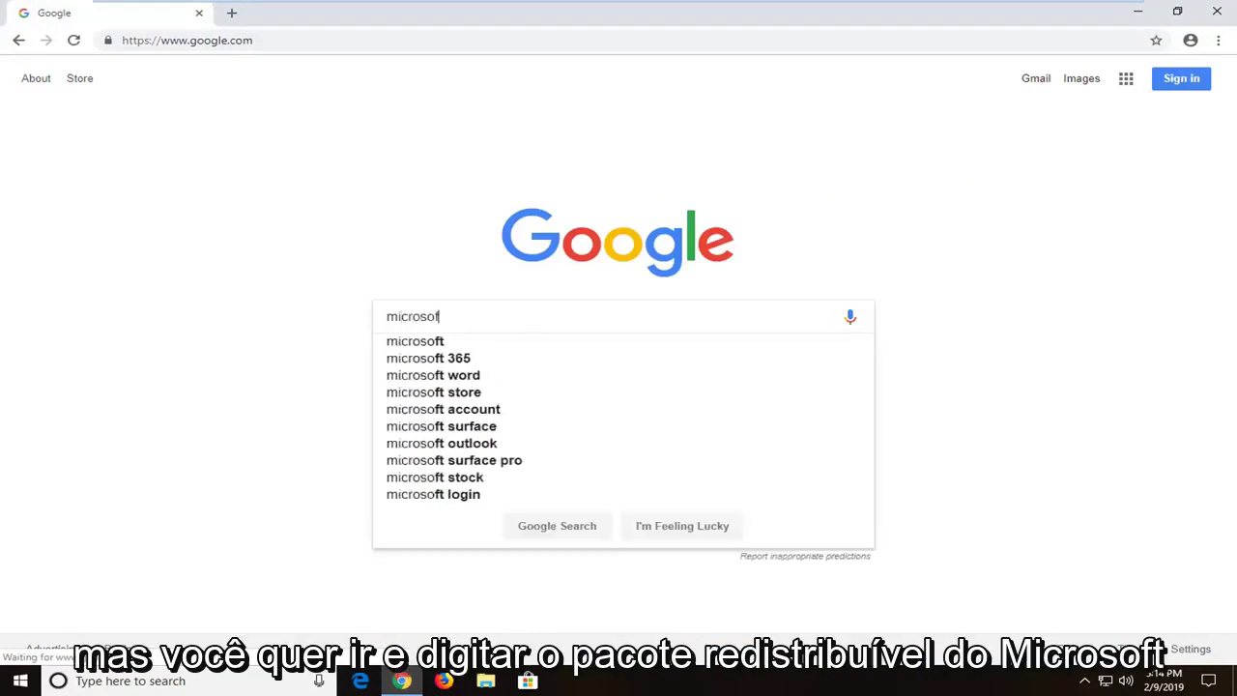
pyautogui.press('BackSpace')
pyautogui.press('BackSpace')
pyautogui.press('BackSpace')
pyautogui.write('isu')
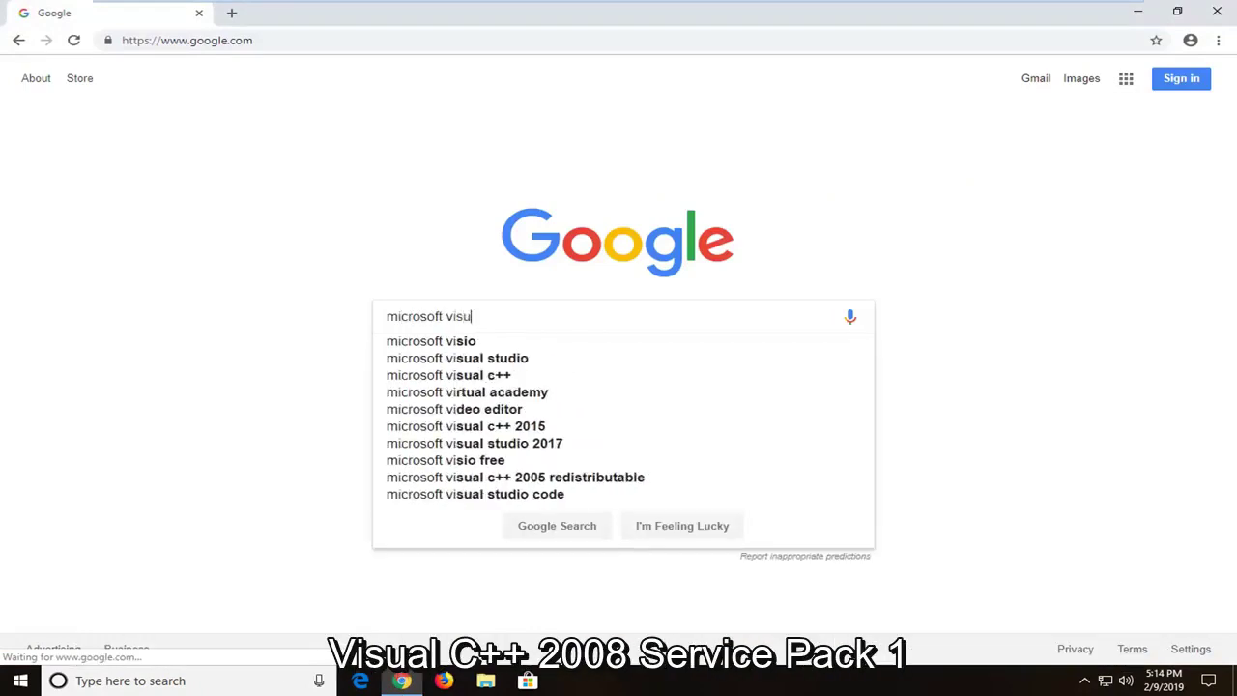
pyautogui.write('al c++ ')
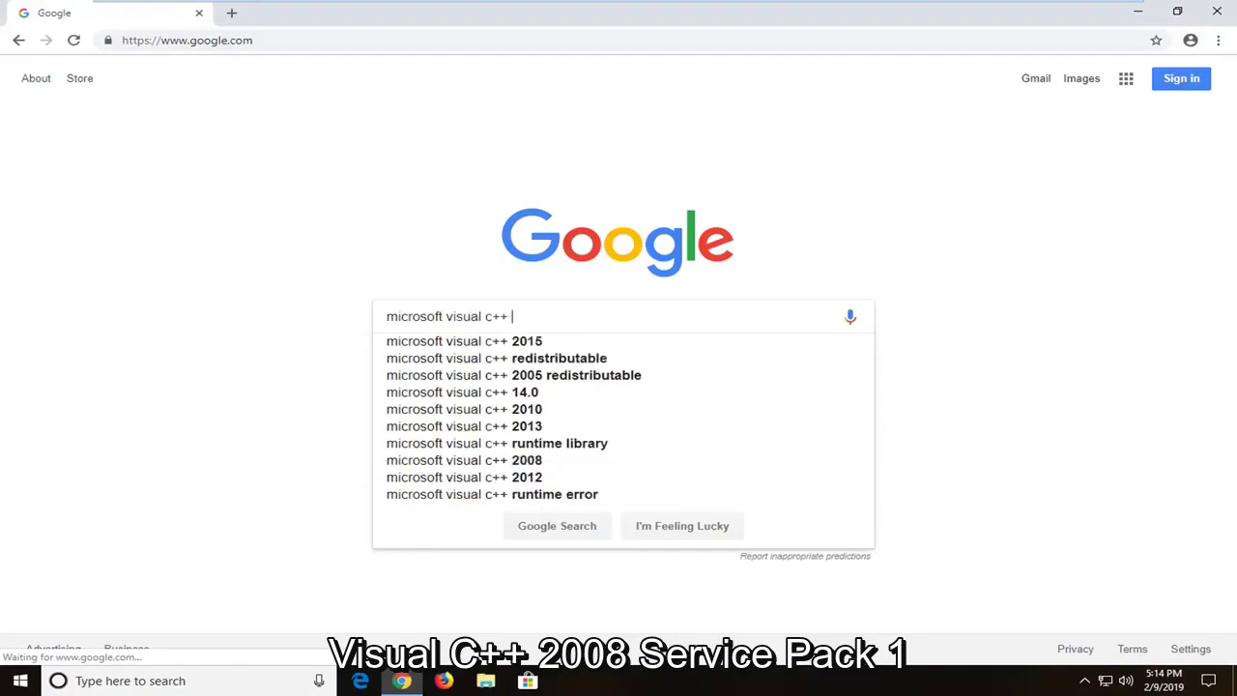
pyautogui.write('2008 ')
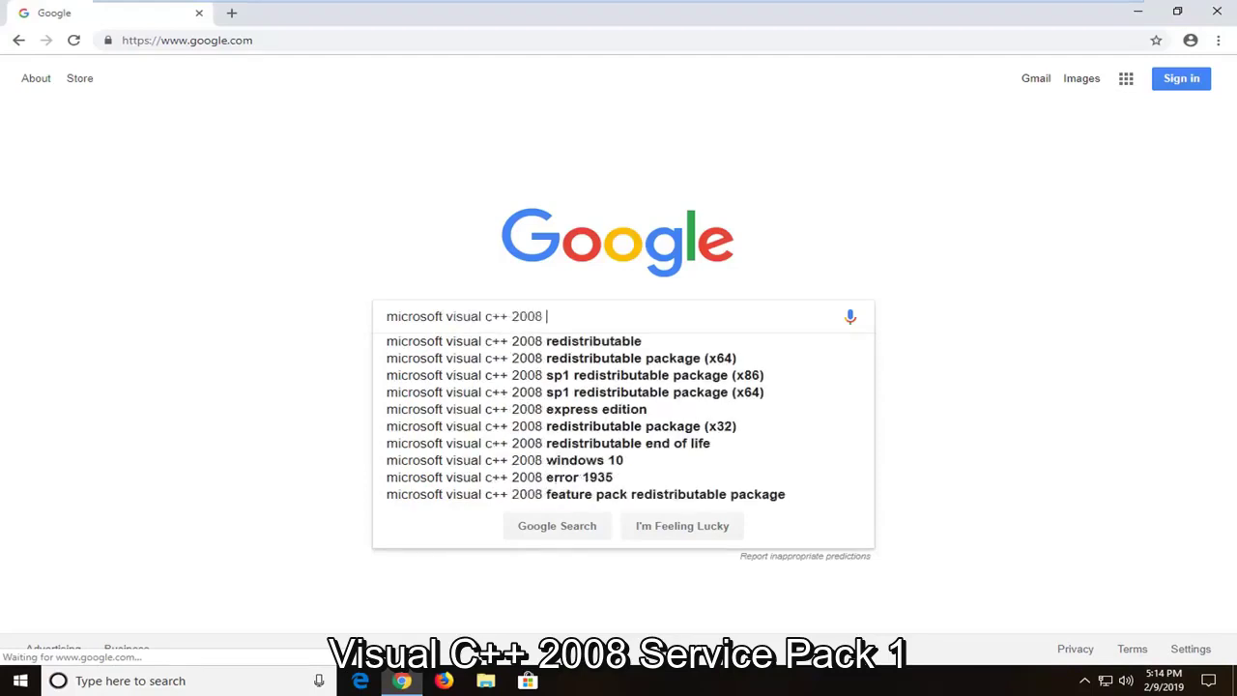
pyautogui.write('SPI1 ')
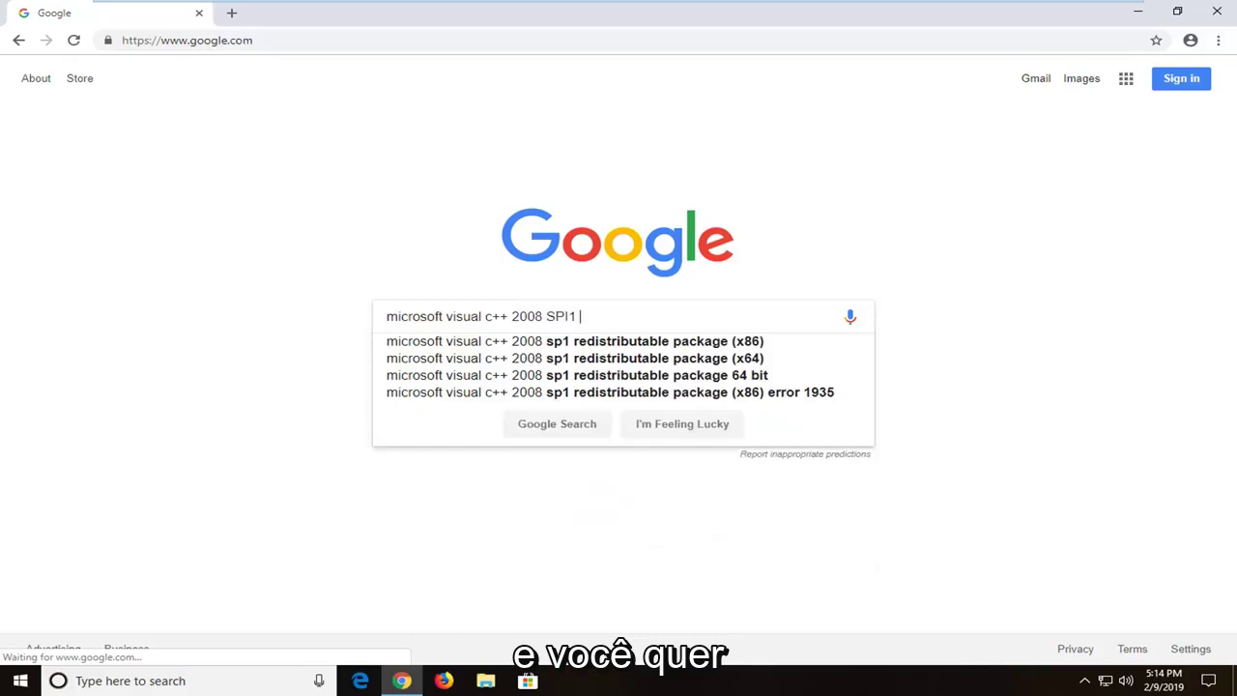
pyautogui.write('re')
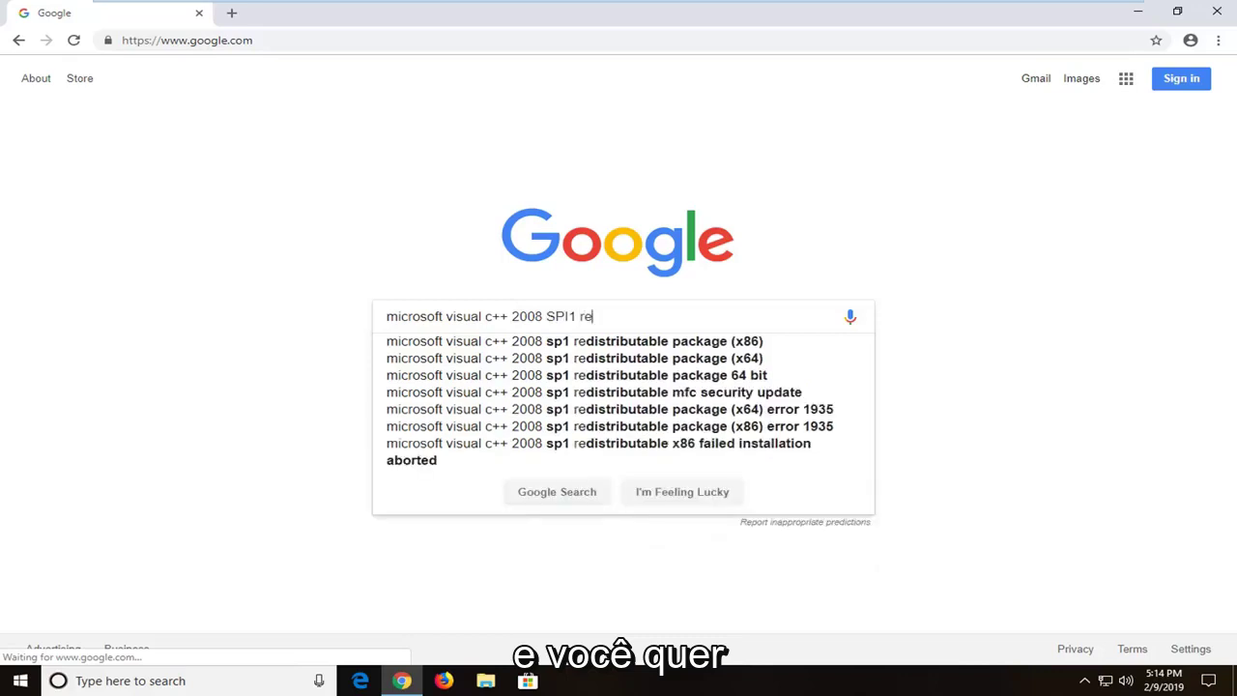
pyautogui.press('Down')
pyautogui.press('BackSpace')
pyautogui.press('BackSpace')
pyautogui.press('BackSpace')
pyautogui.press('BackSpace')
pyautogui.press('BackSpace')
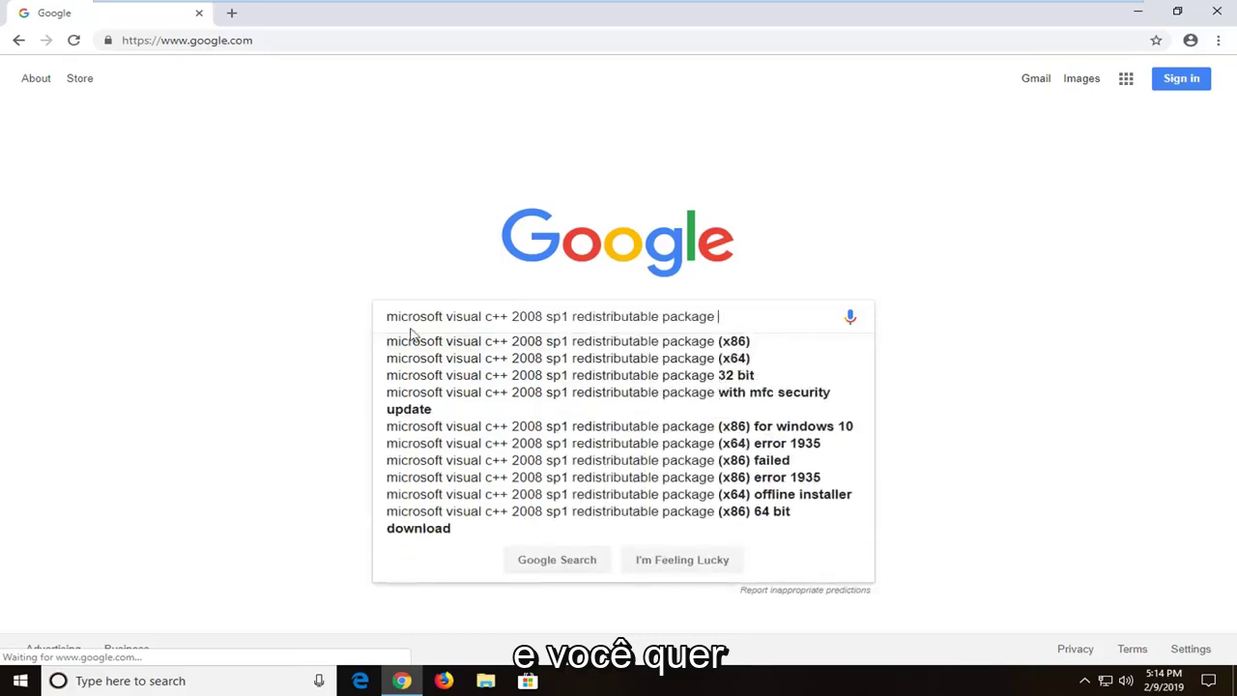
pyautogui.press('Return')
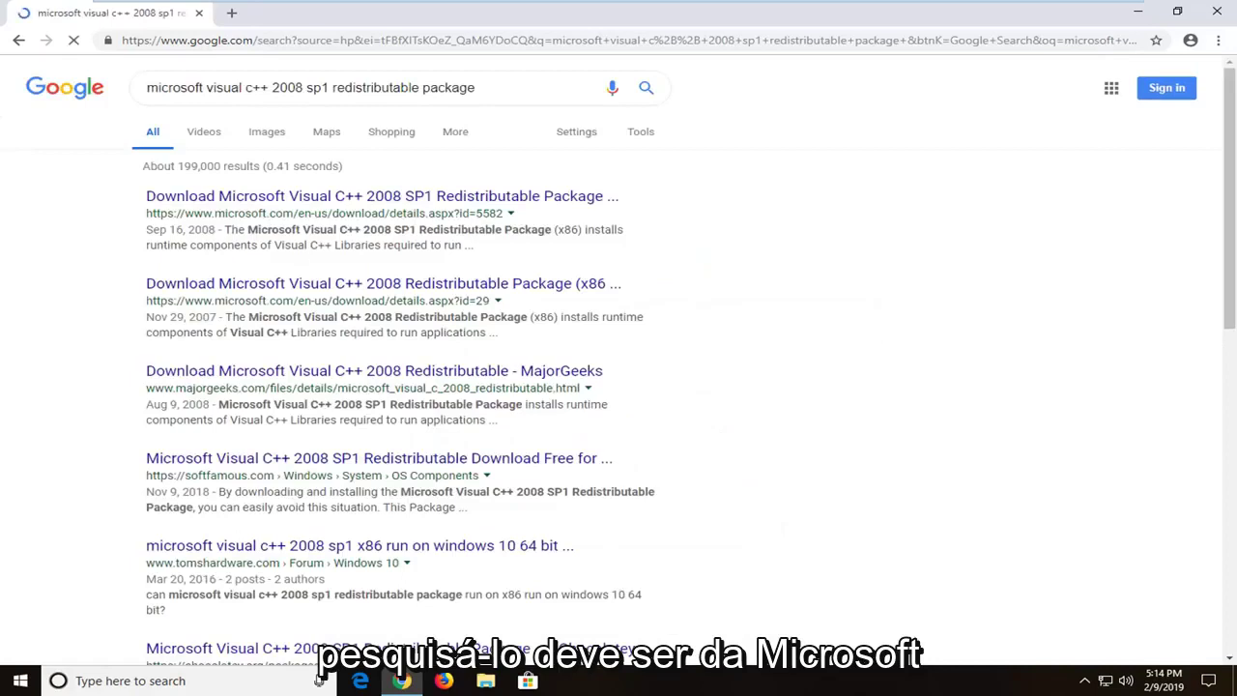
# Open Microsoft's download page for the Visual C++ 2008 SP1 Redistributable Package and check the architecture in its title
pyautogui.click(333, 203)
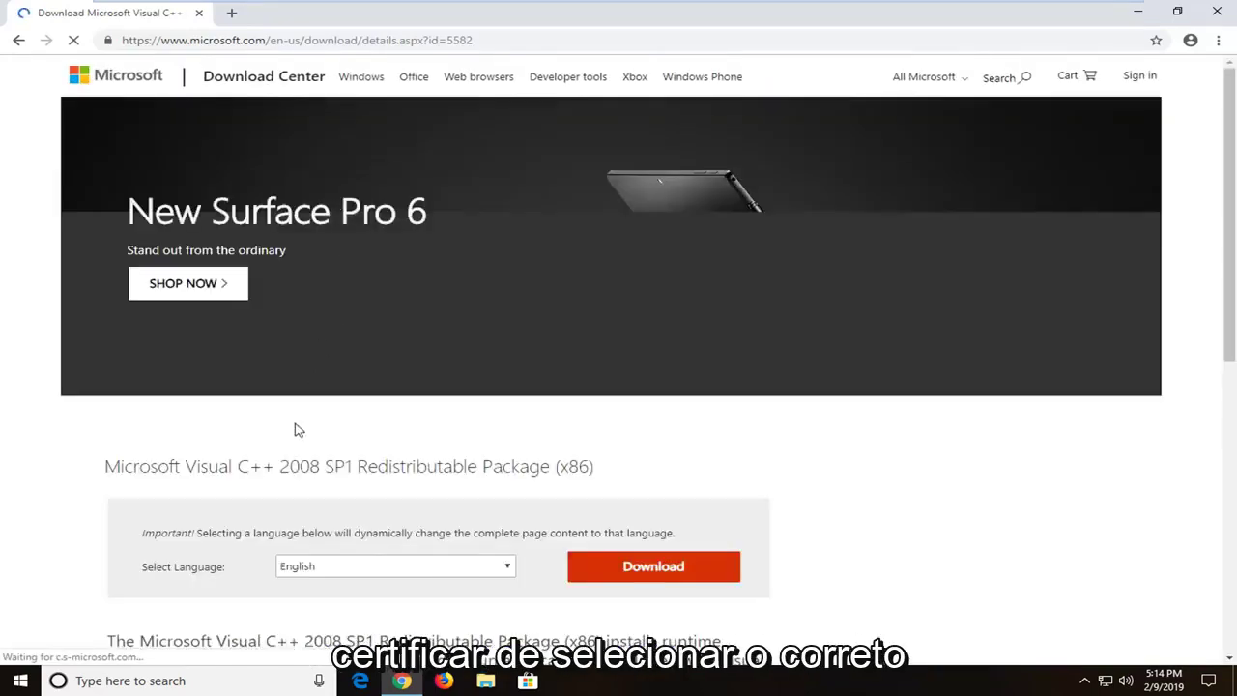
pyautogui.scroll(-2, 270, 450)
pyautogui.scroll(-2, 264, 447)
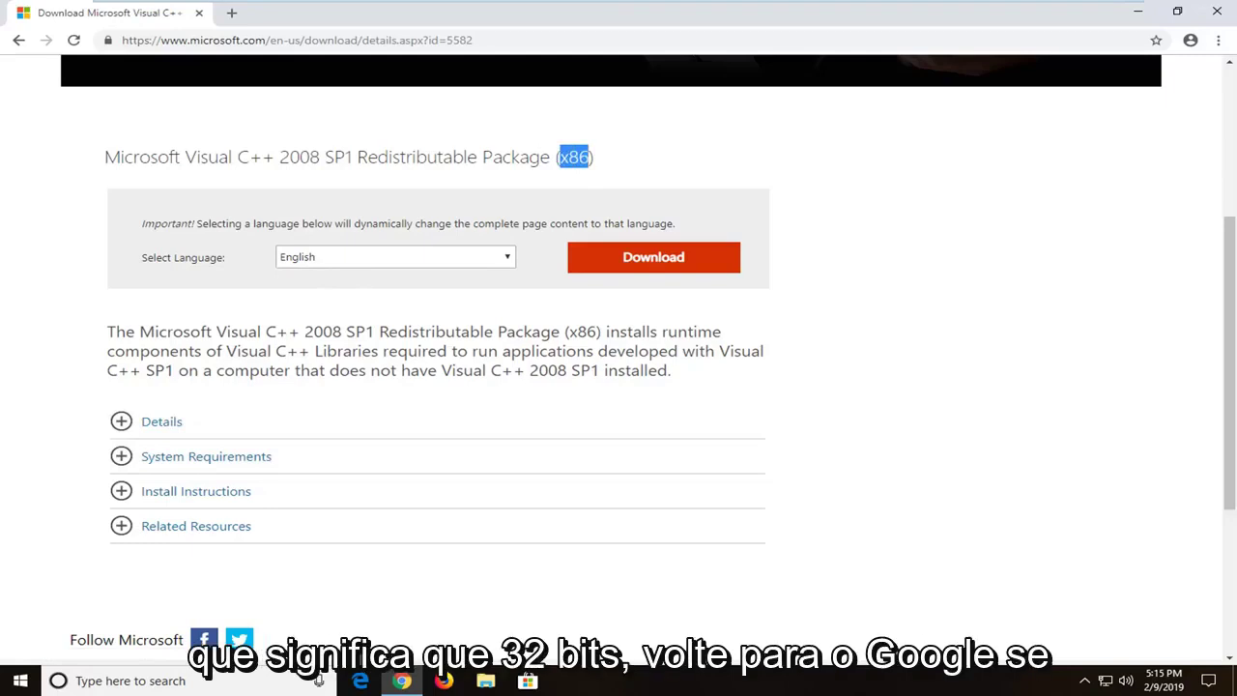
pyautogui.moveTo(568, 156); pyautogui.dragTo(589, 157)
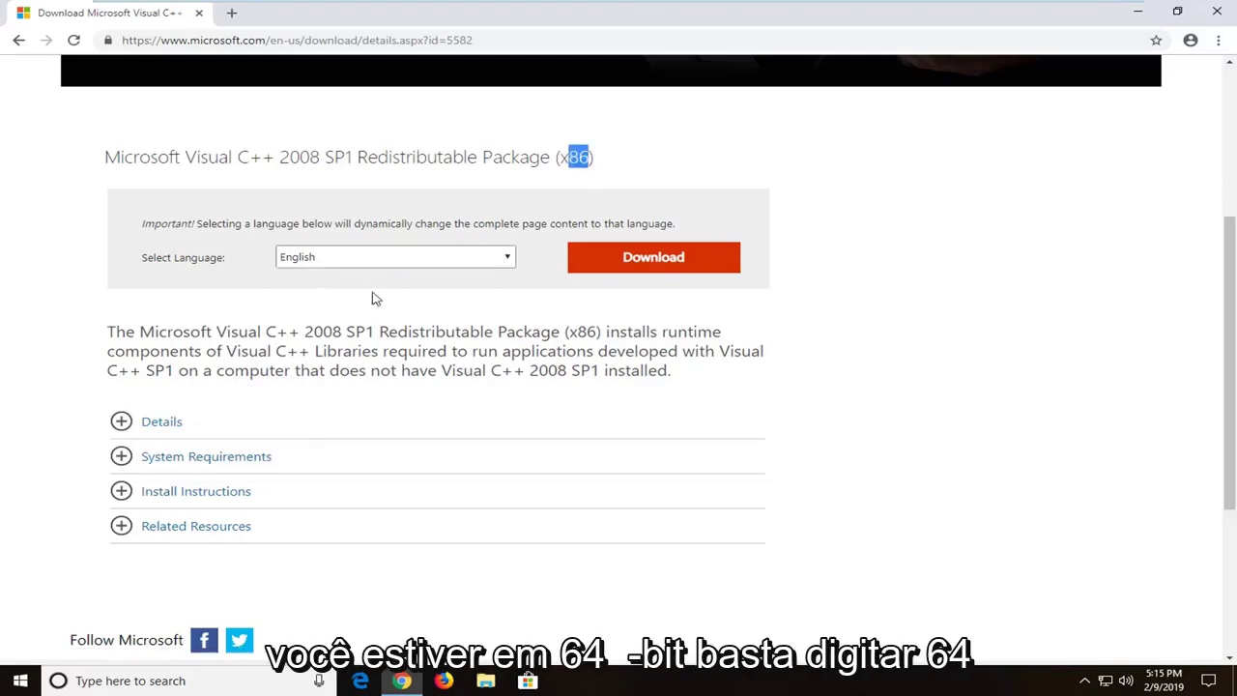
pyautogui.click(834, 217)
# Choose English as the language and download the Visual C++ 2008 SP1 Redistributable Package (x86)
pyautogui.click(312, 257)
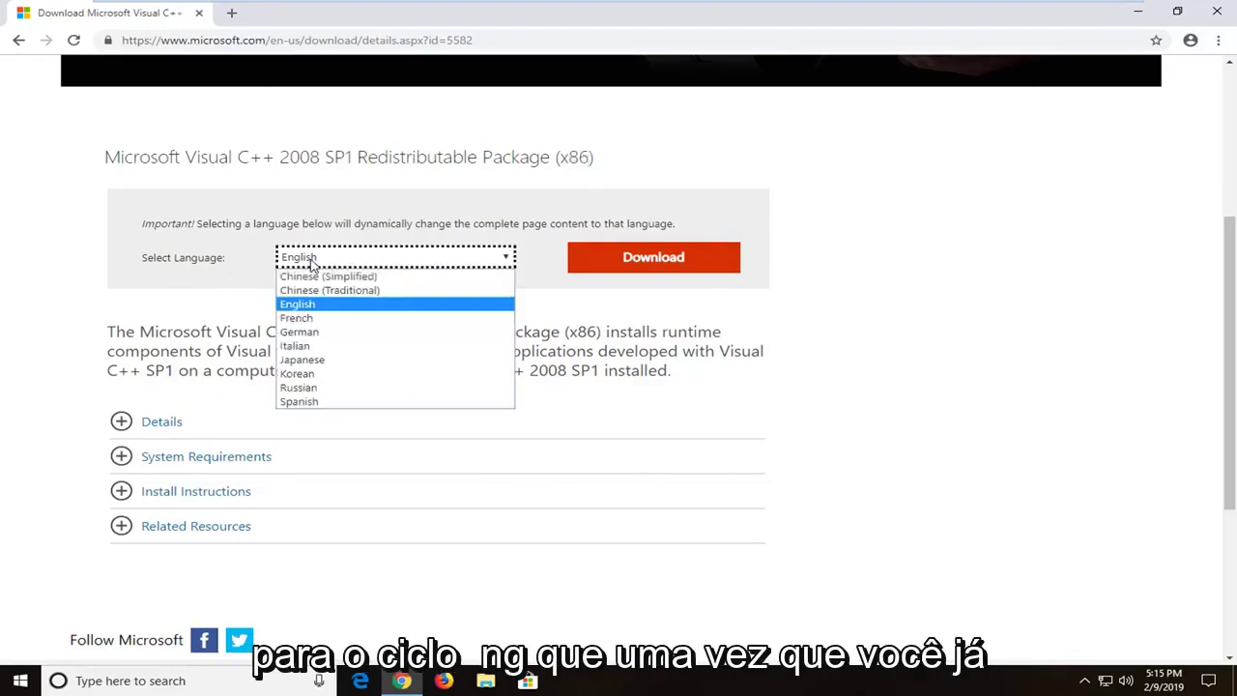
pyautogui.click(93, 281)
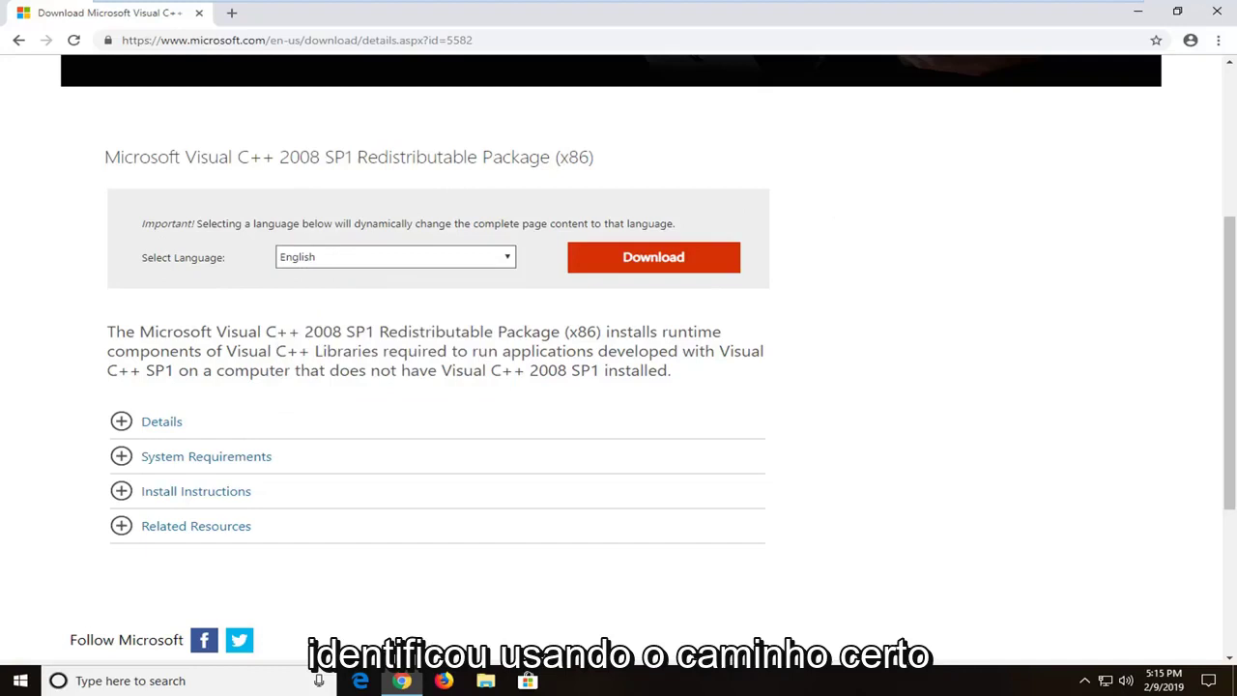
pyautogui.doubleClick(581, 157)
pyautogui.click(582, 157)
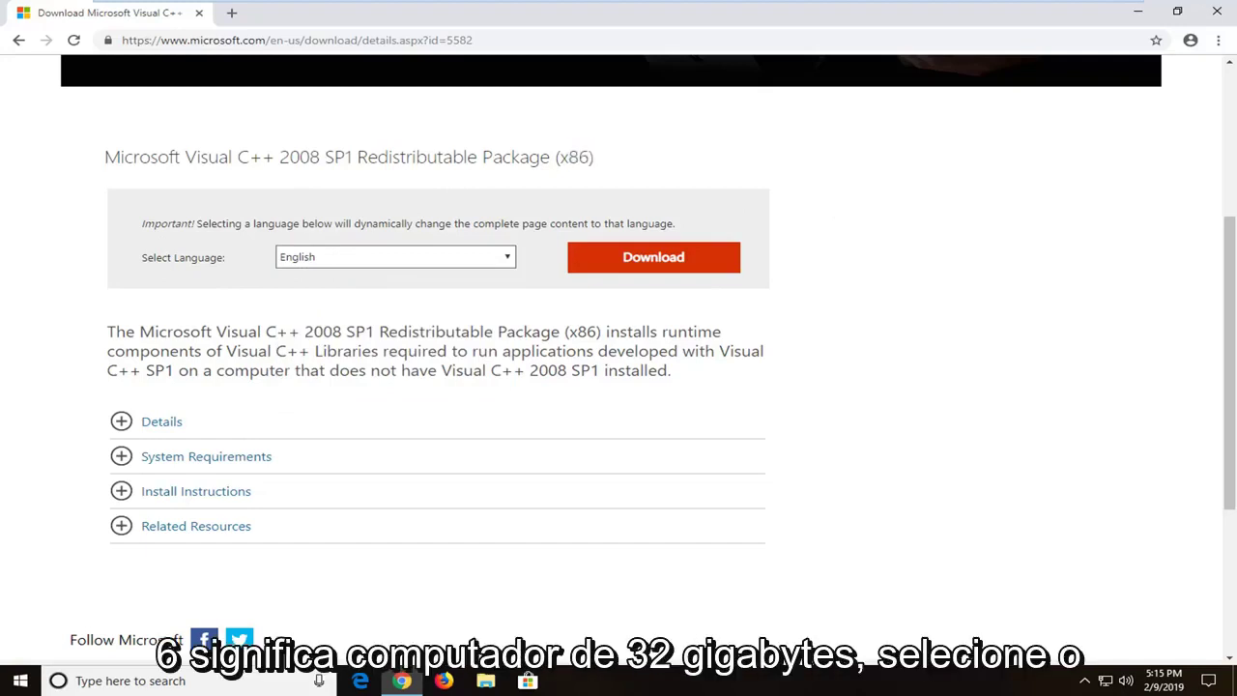
pyautogui.doubleClick(582, 157)
pyautogui.click(711, 169)
pyautogui.click(285, 259)
pyautogui.click(474, 305)
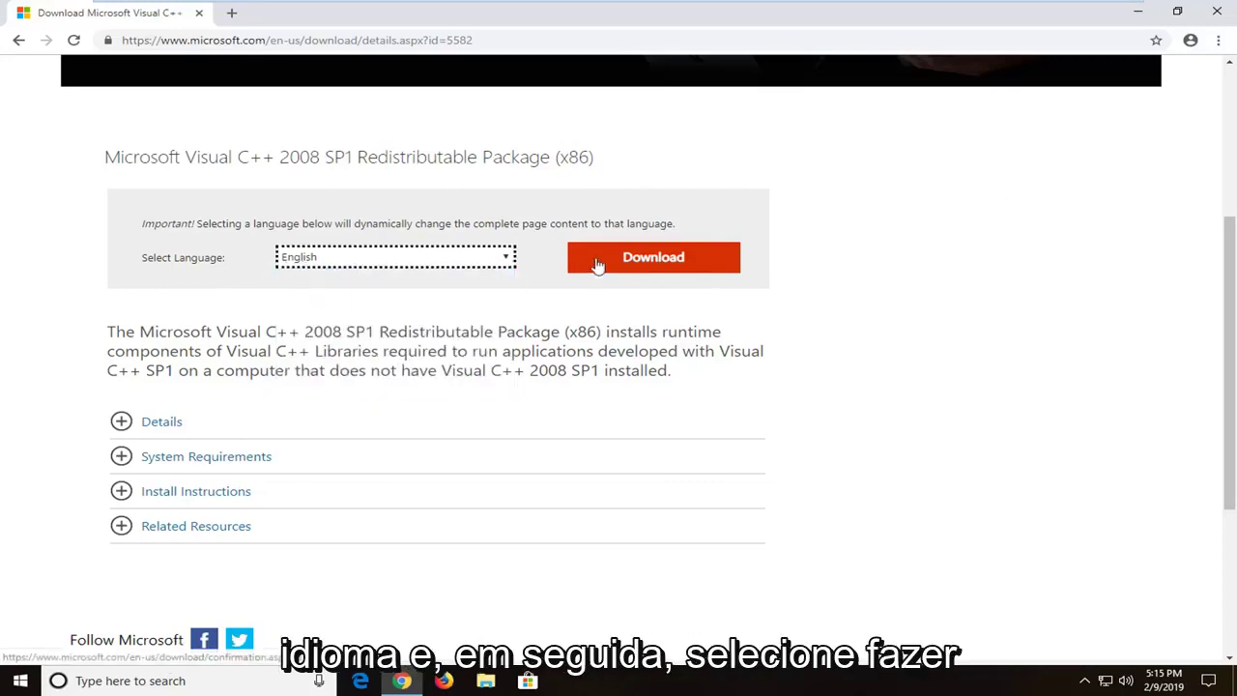
pyautogui.click(651, 267)
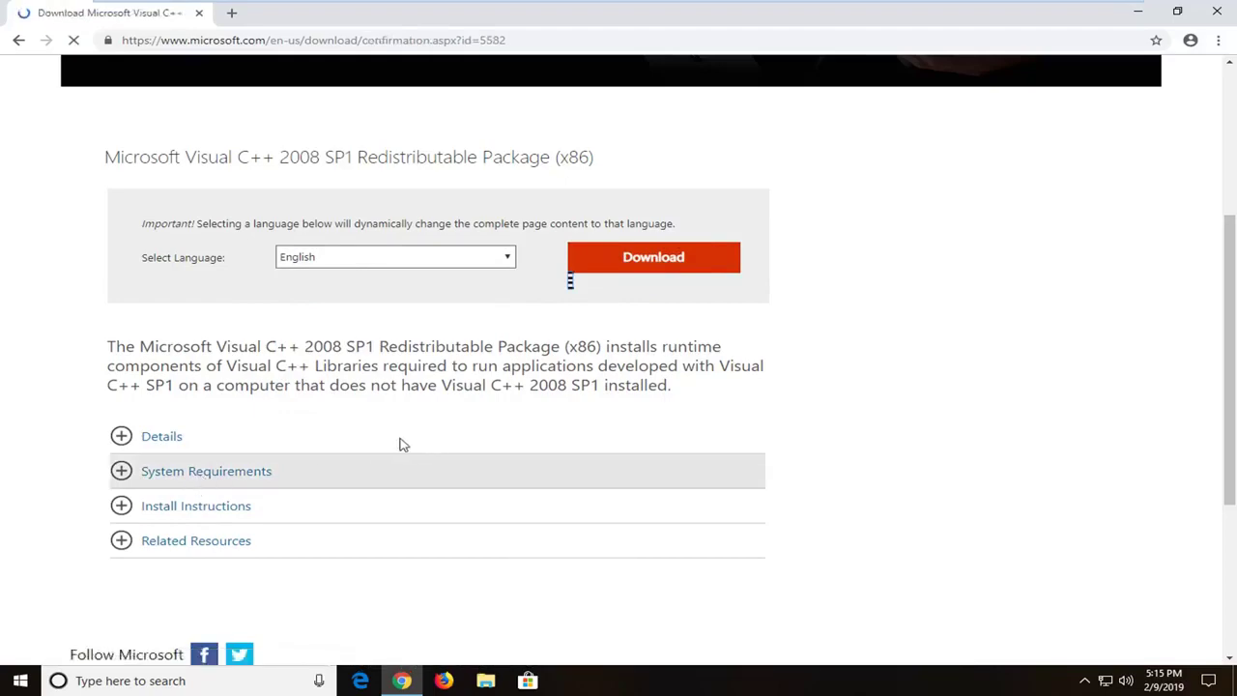
# Launch the downloaded vcredist_x86.exe, minimize the browser and allow the file to run
pyautogui.scroll(-2, 404, 445)
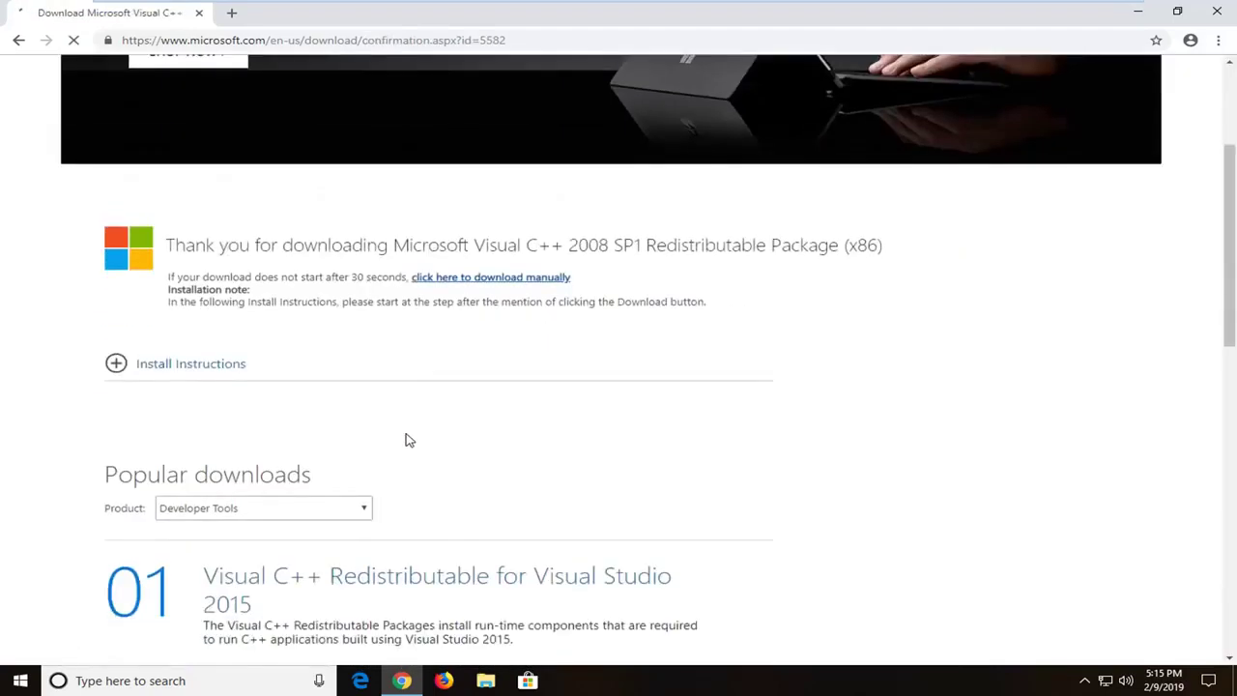
pyautogui.scroll(-3, 406, 440)
pyautogui.scroll(5, 396, 446)
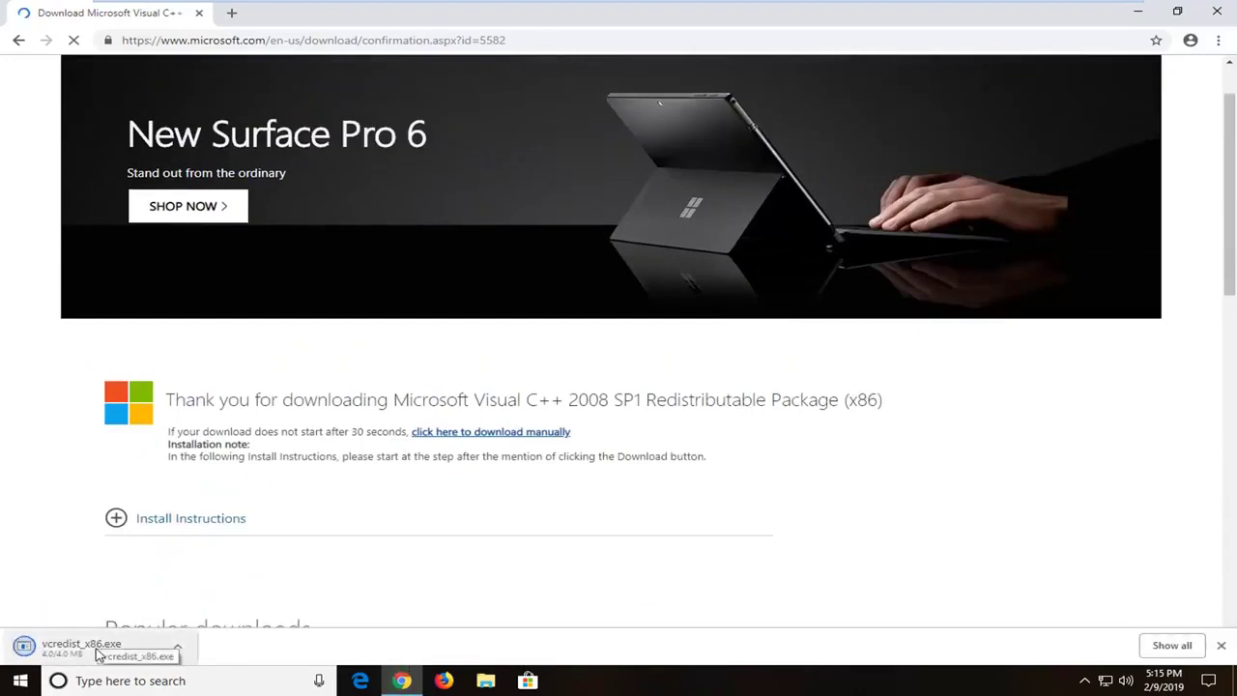
pyautogui.click(96, 654)
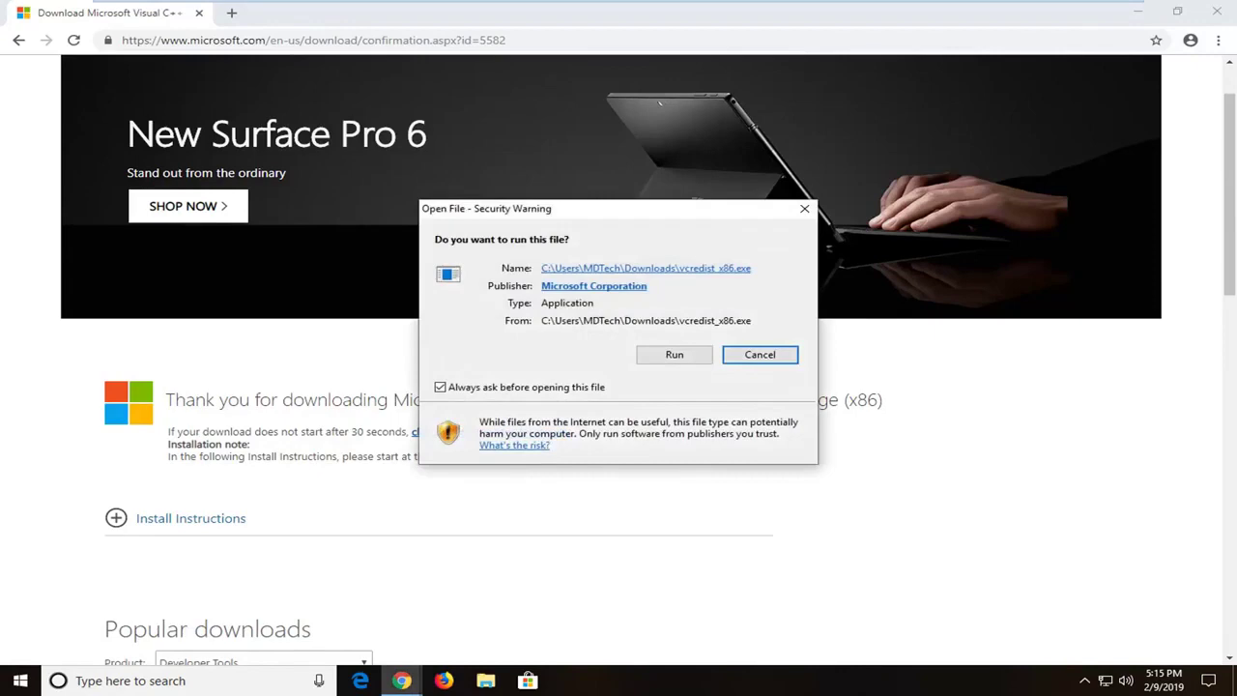
pyautogui.click(1137, 12)
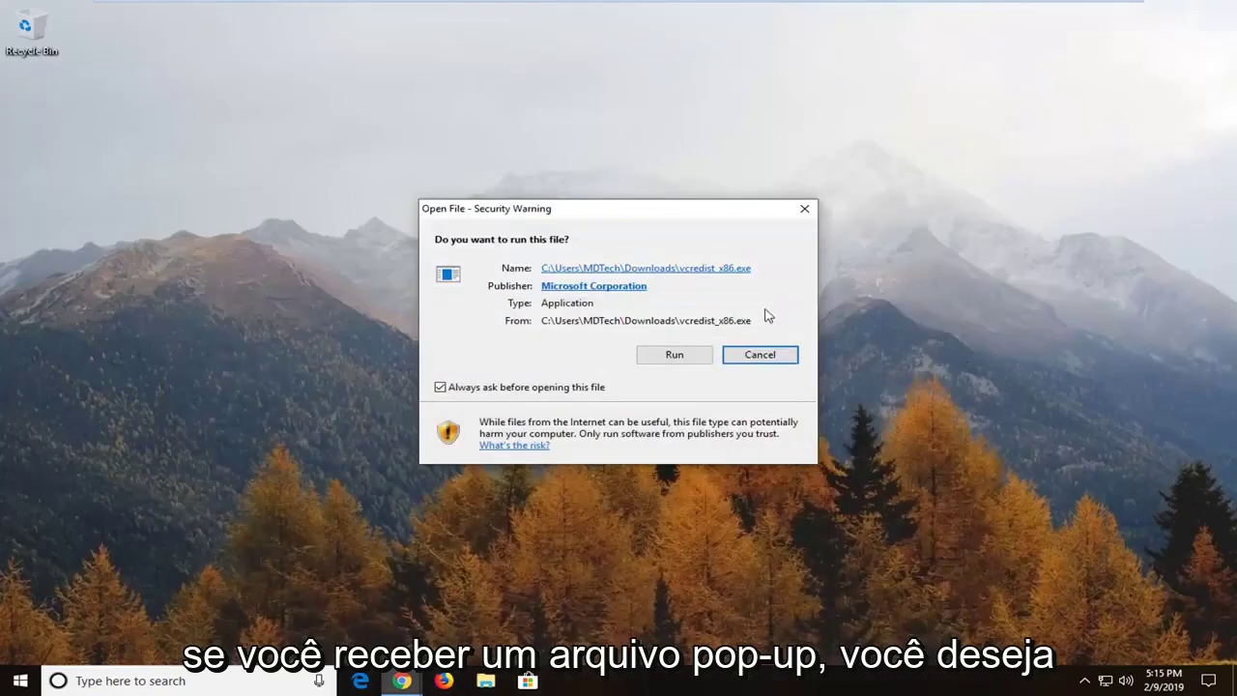
pyautogui.click(673, 355)
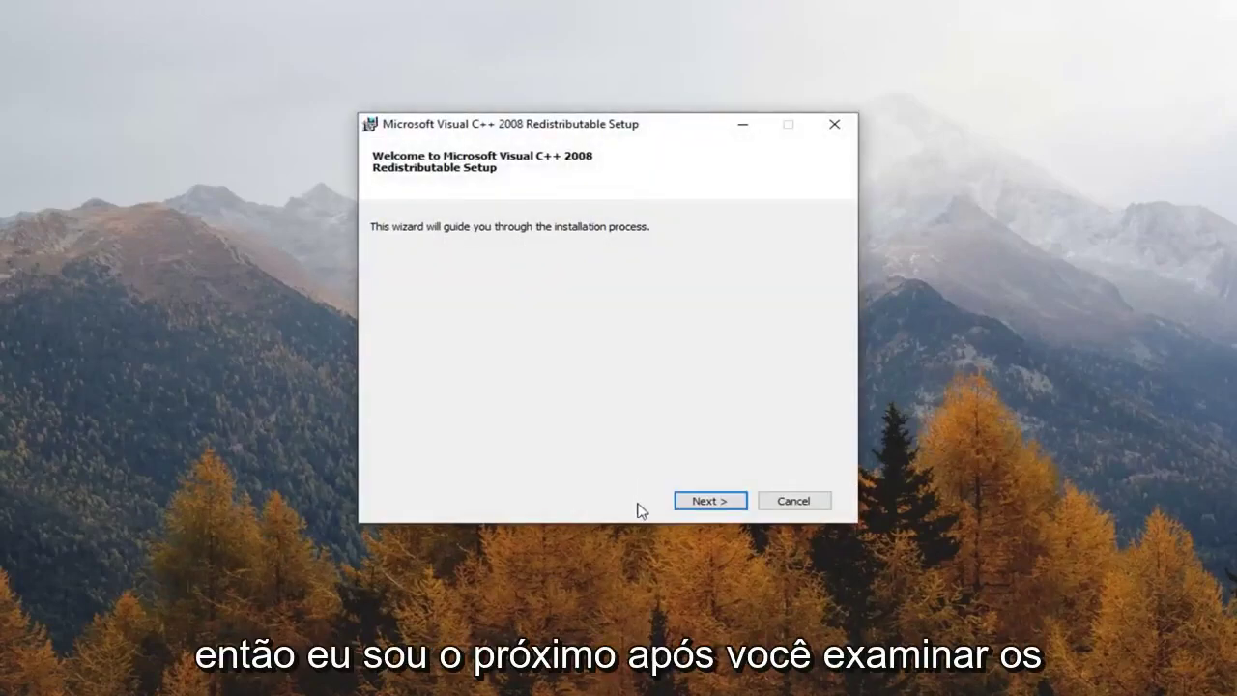
# Accept the license terms, install the Visual C++ 2008 Redistributable, and minimize the setup window once installation completes
pyautogui.click(684, 501)
pyautogui.click(413, 460)
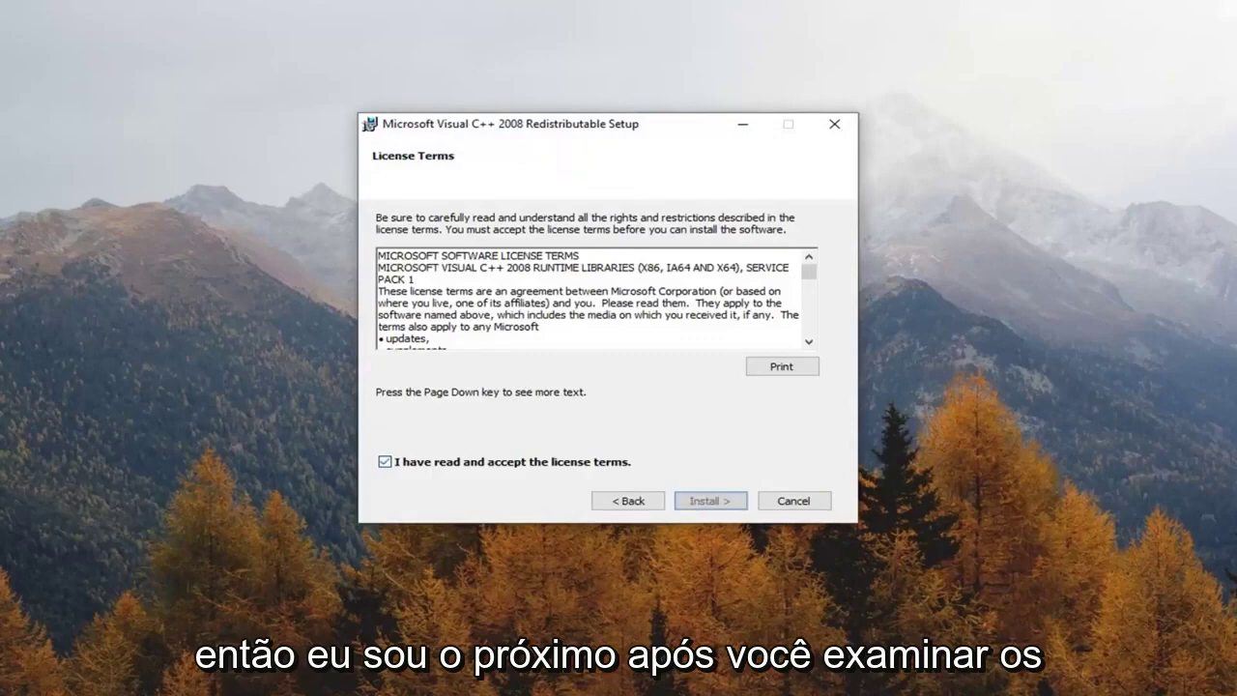
pyautogui.scroll(-3, 589, 299)
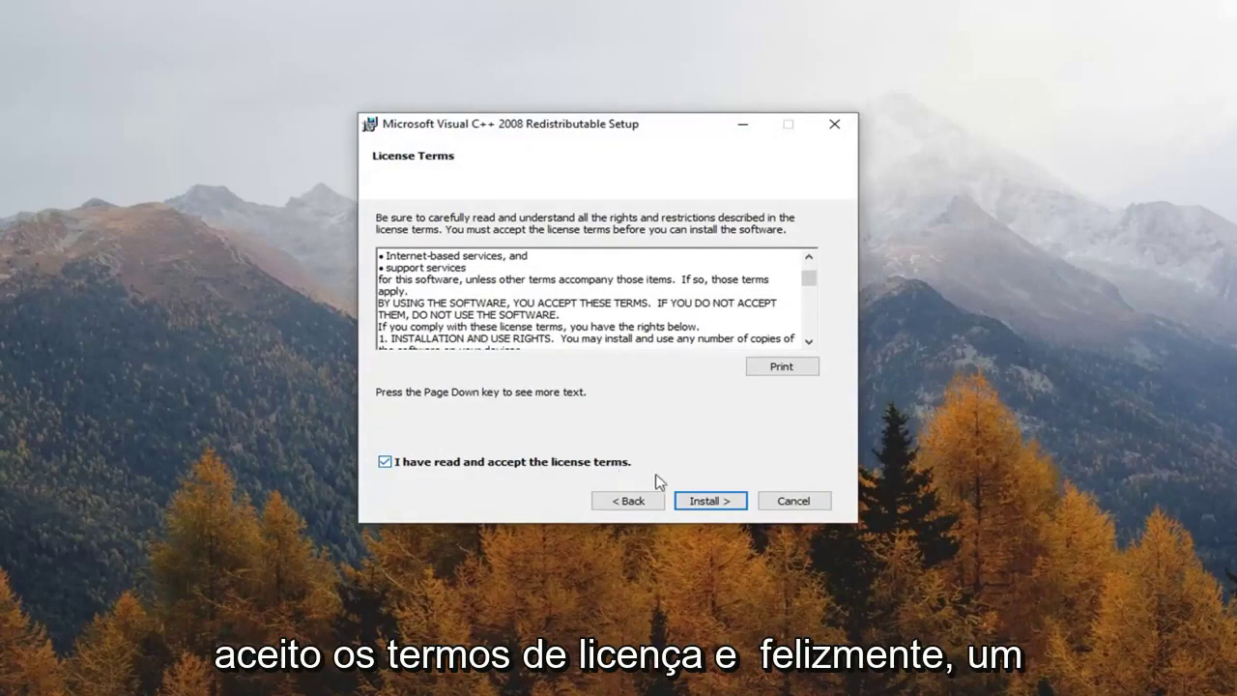
pyautogui.click(708, 502)
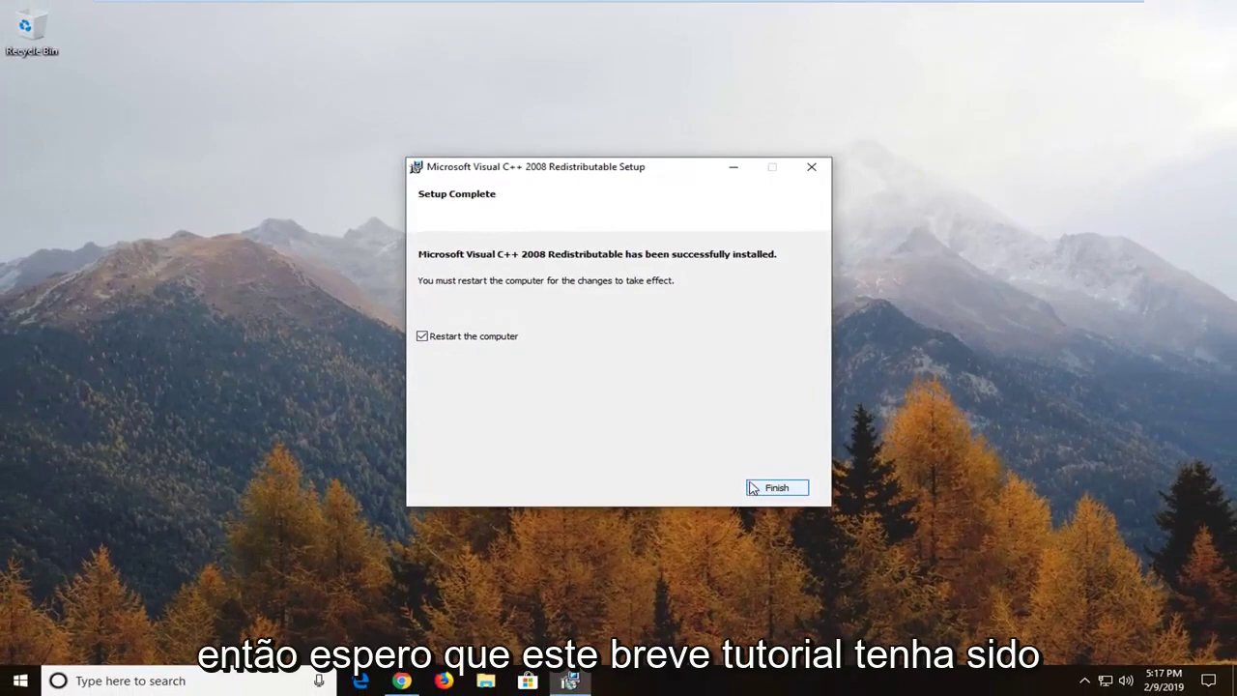
pyautogui.click(733, 168)
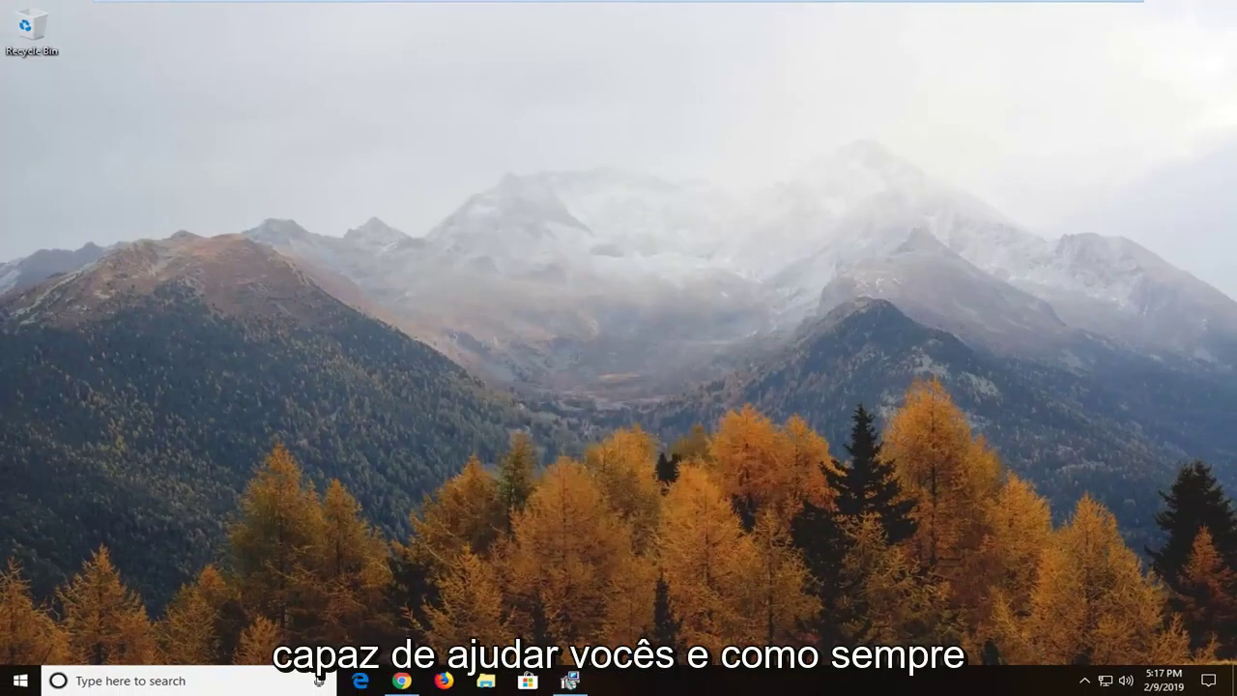